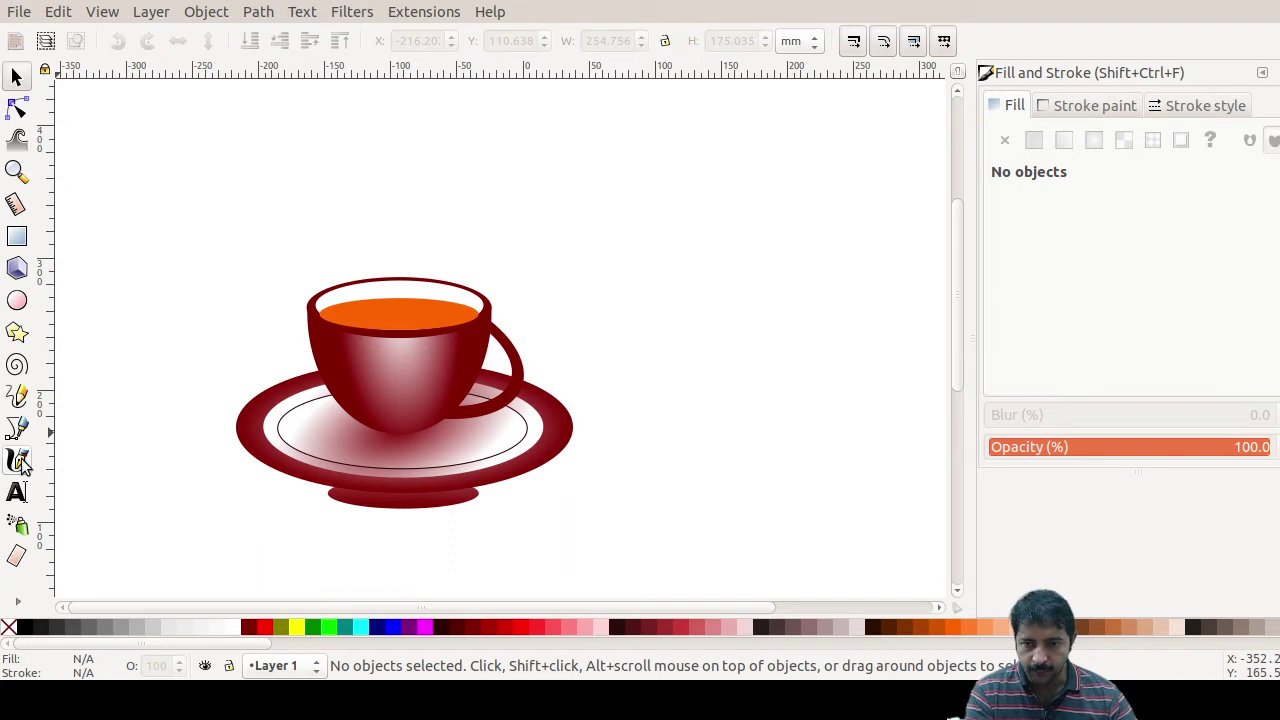
Step: Draw three orange S-shaped calligraphic steam strokes rising above the cup
left_click(19, 462)
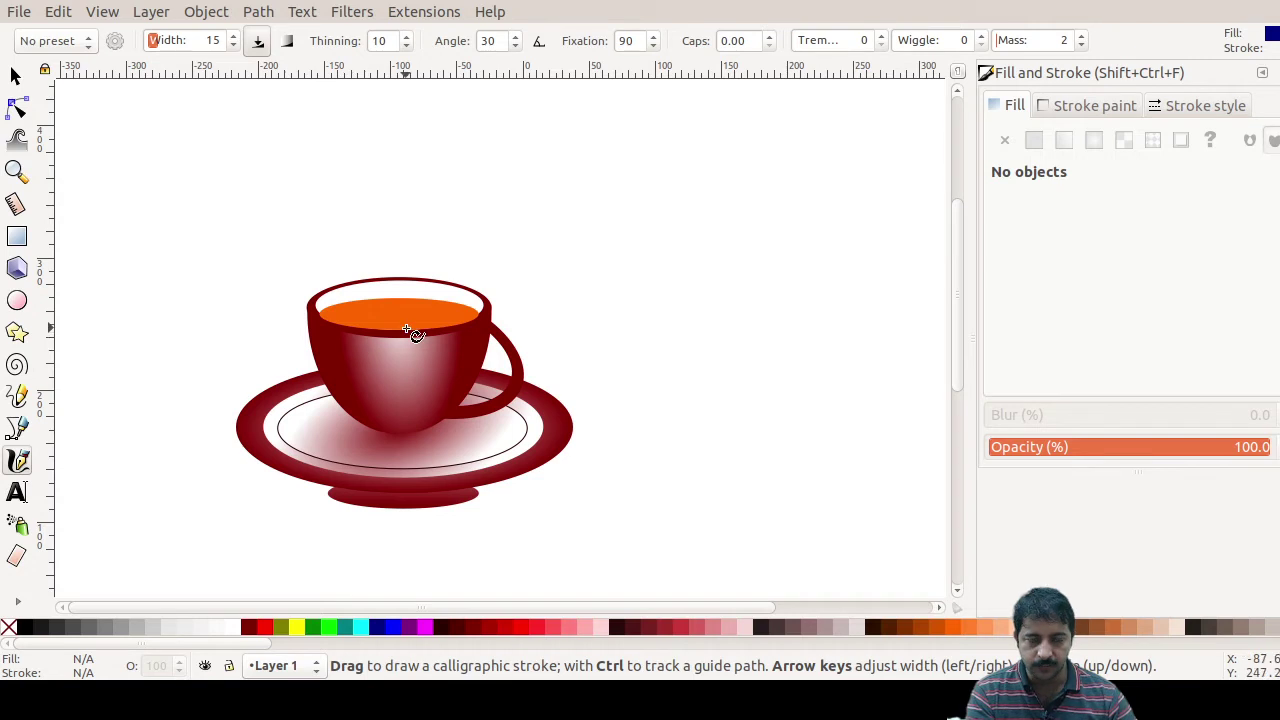
left_click(951, 627)
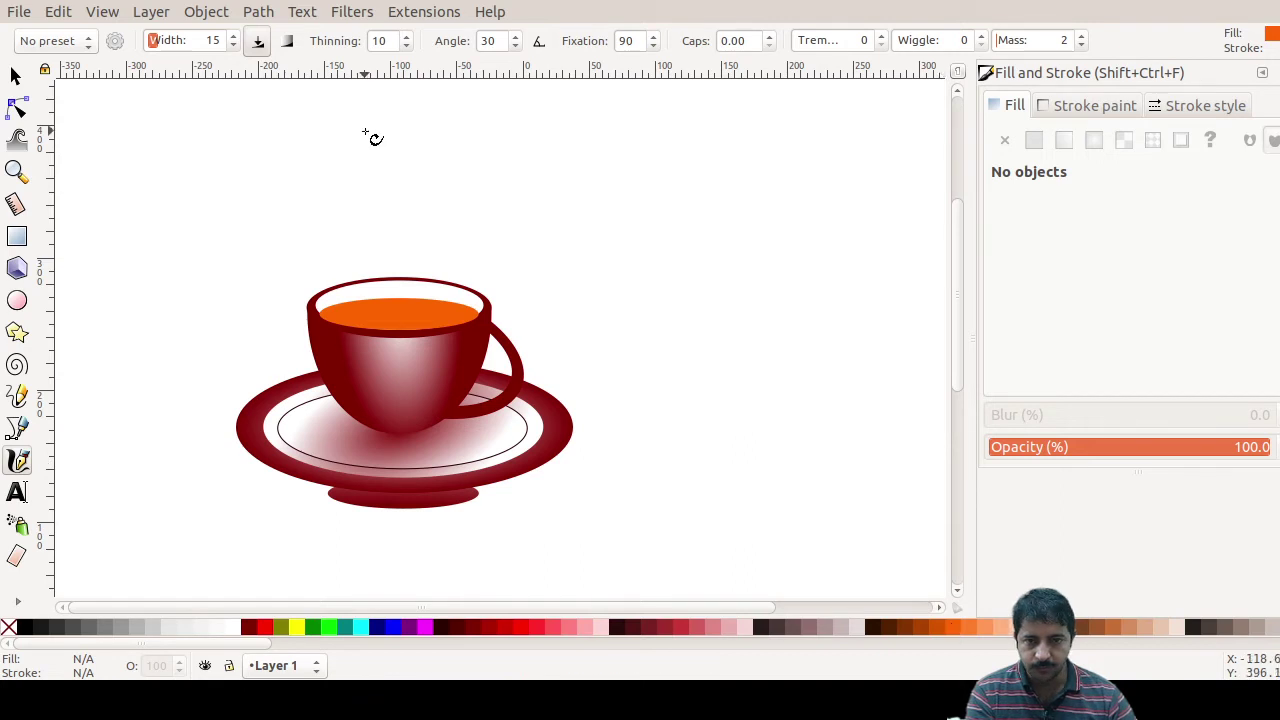
left_click_drag(360, 158, 366, 284)
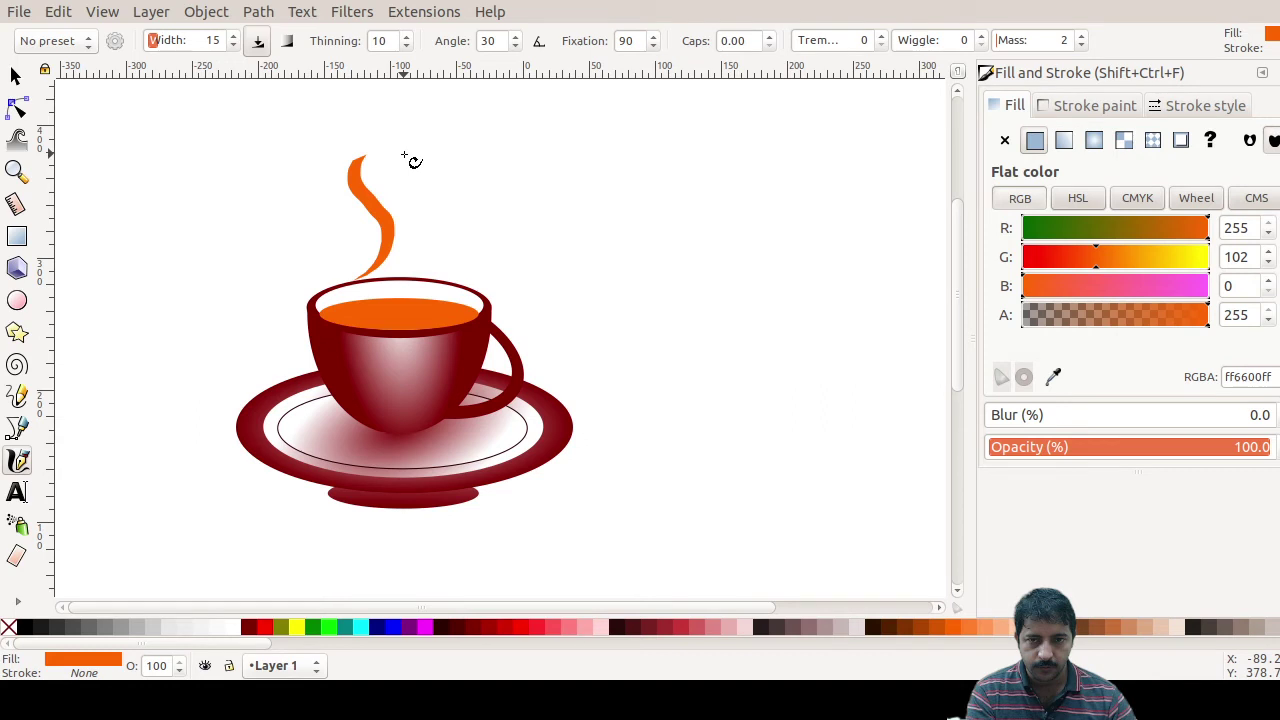
left_click_drag(404, 156, 372, 280)
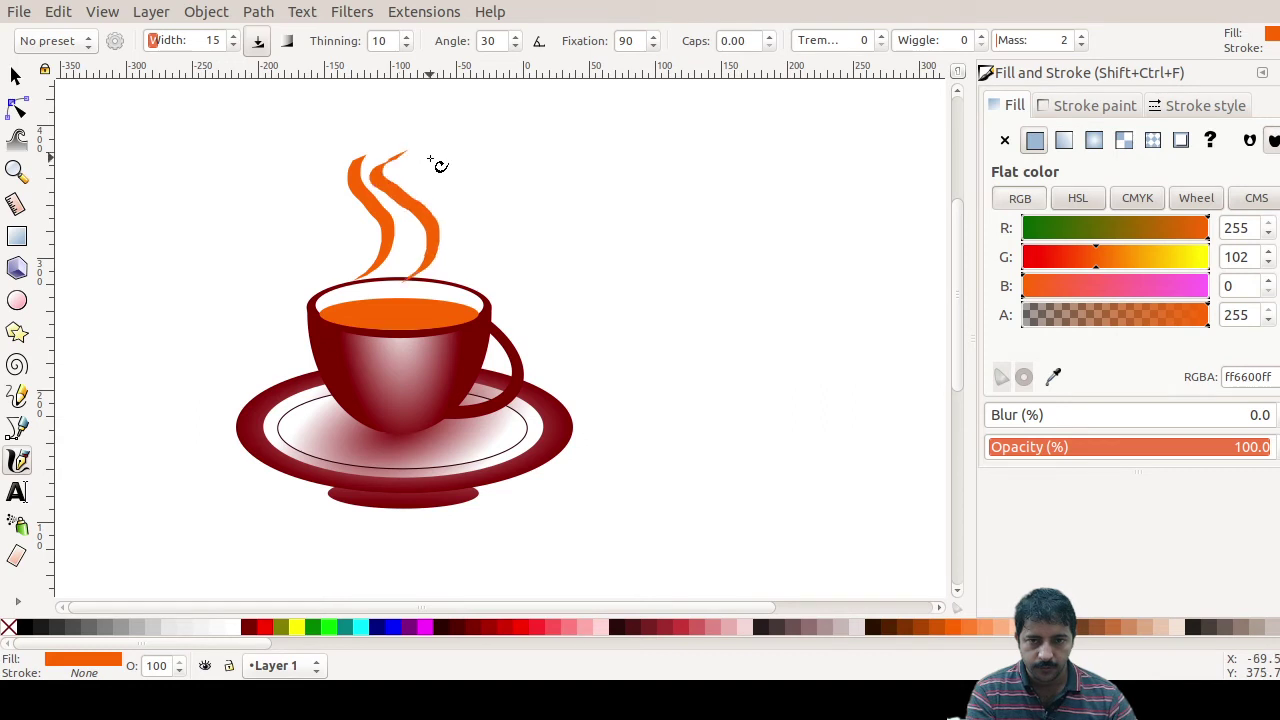
mouse_move(430, 158)
left_mouse_down()
mouse_move(458, 222)
mouse_move(455, 271)
left_mouse_up()
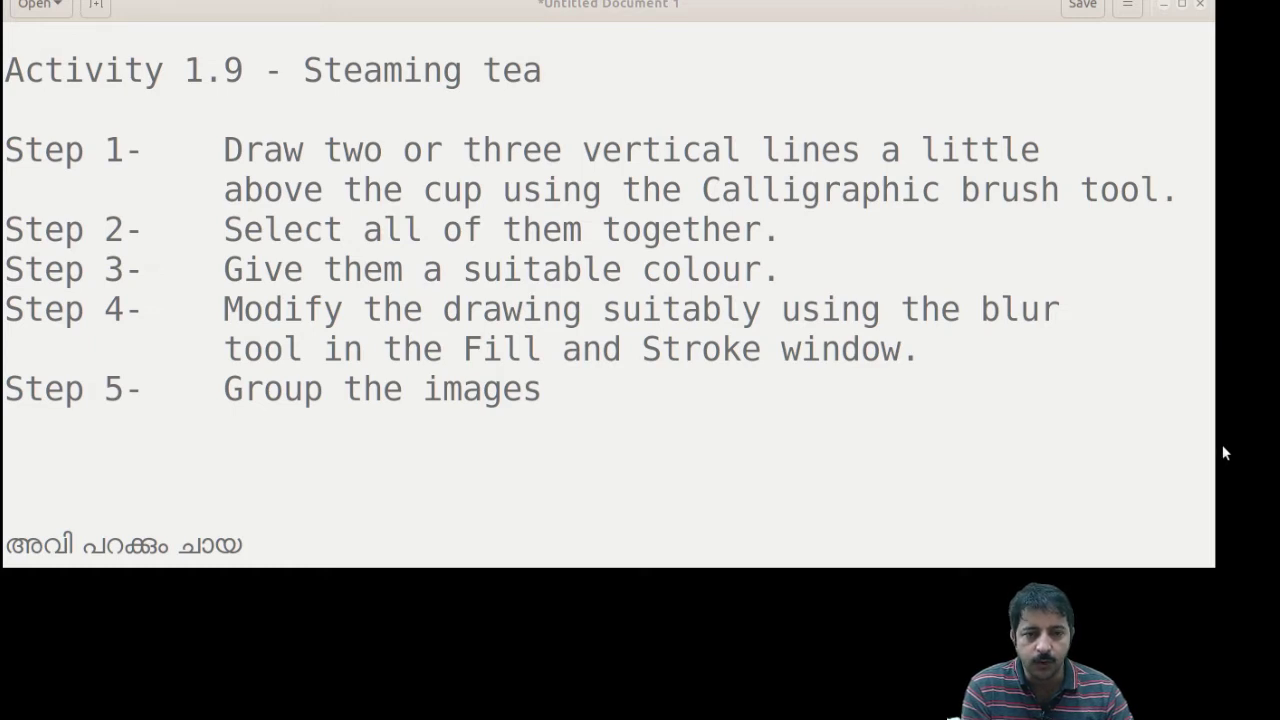
Step: Scroll the Steaming tea steps down to the Malayalam version
scroll(1222, 453, "down", 5)
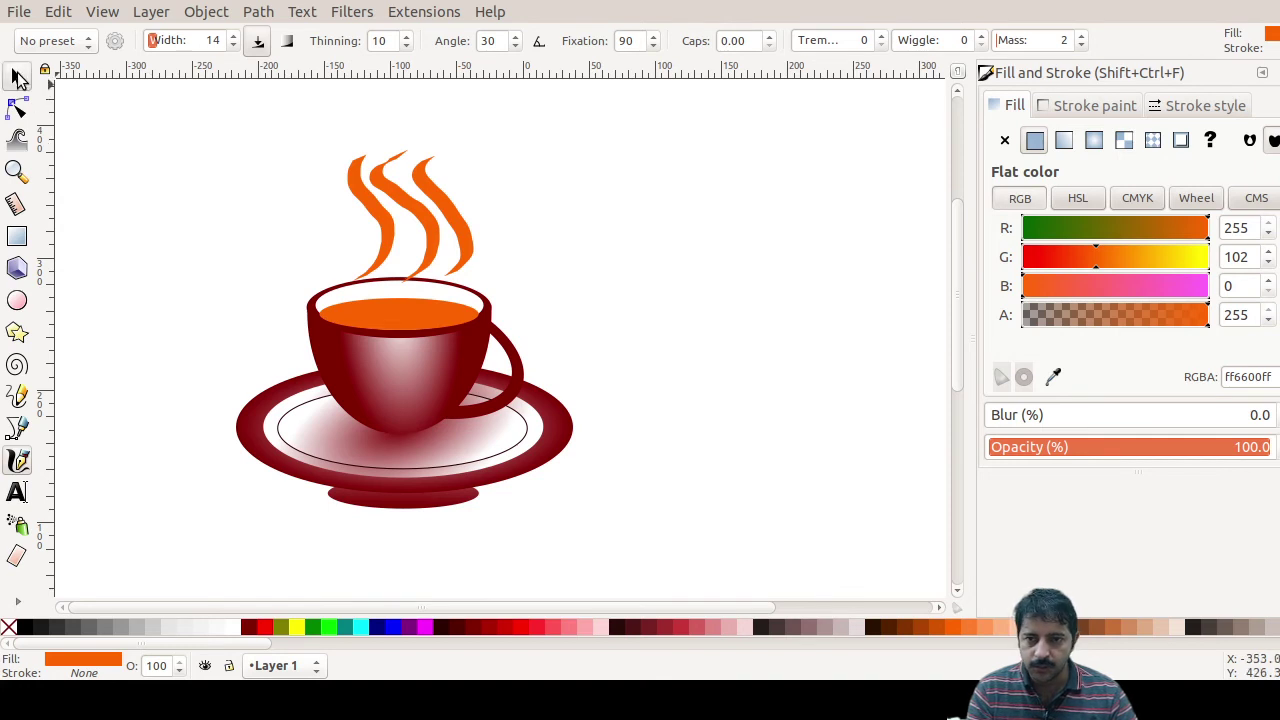
Step: Select all three orange steam strokes together and nudge them slightly left
left_click(20, 80)
left_click(395, 217)
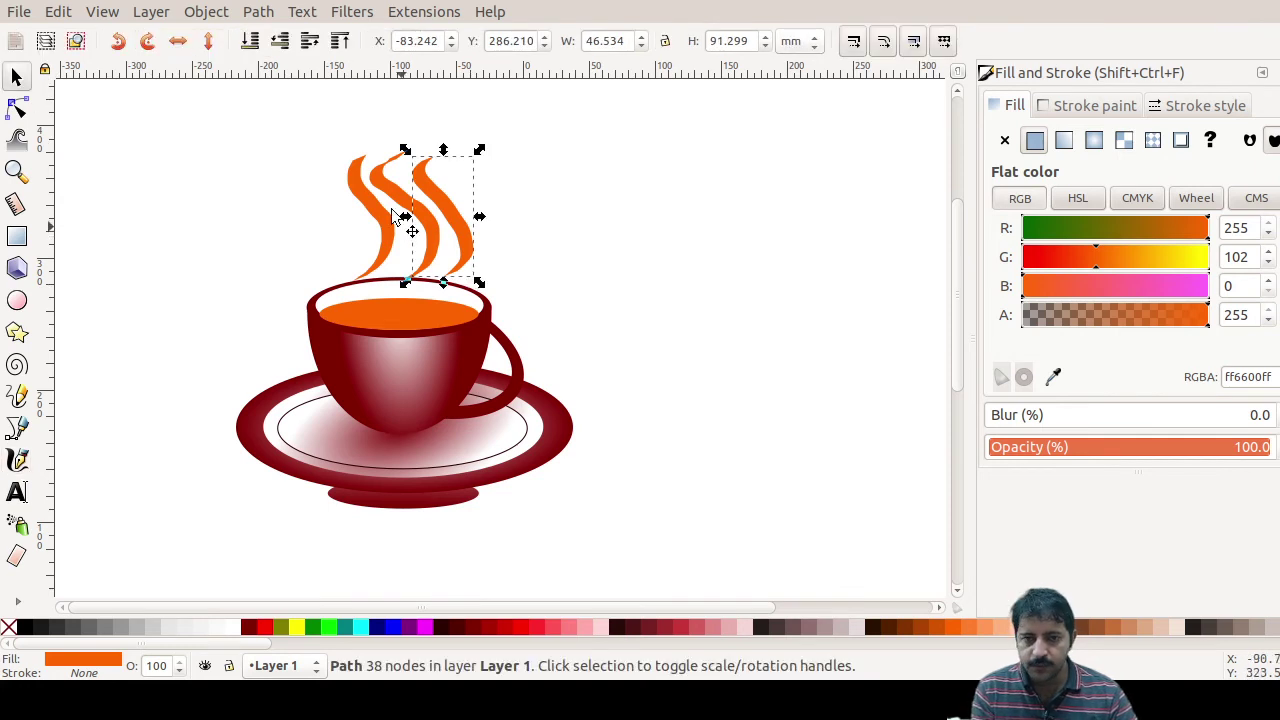
key("shift")
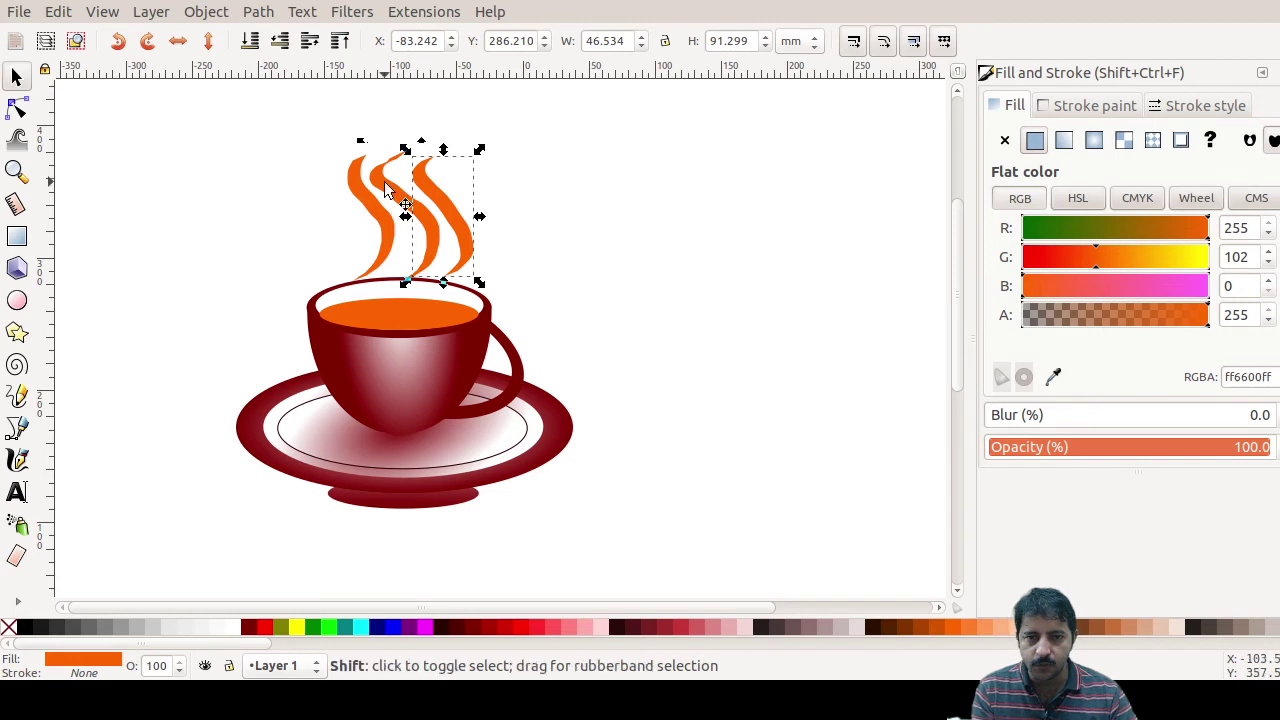
left_click(385, 190, "shift")
left_click(357, 180, "shift")
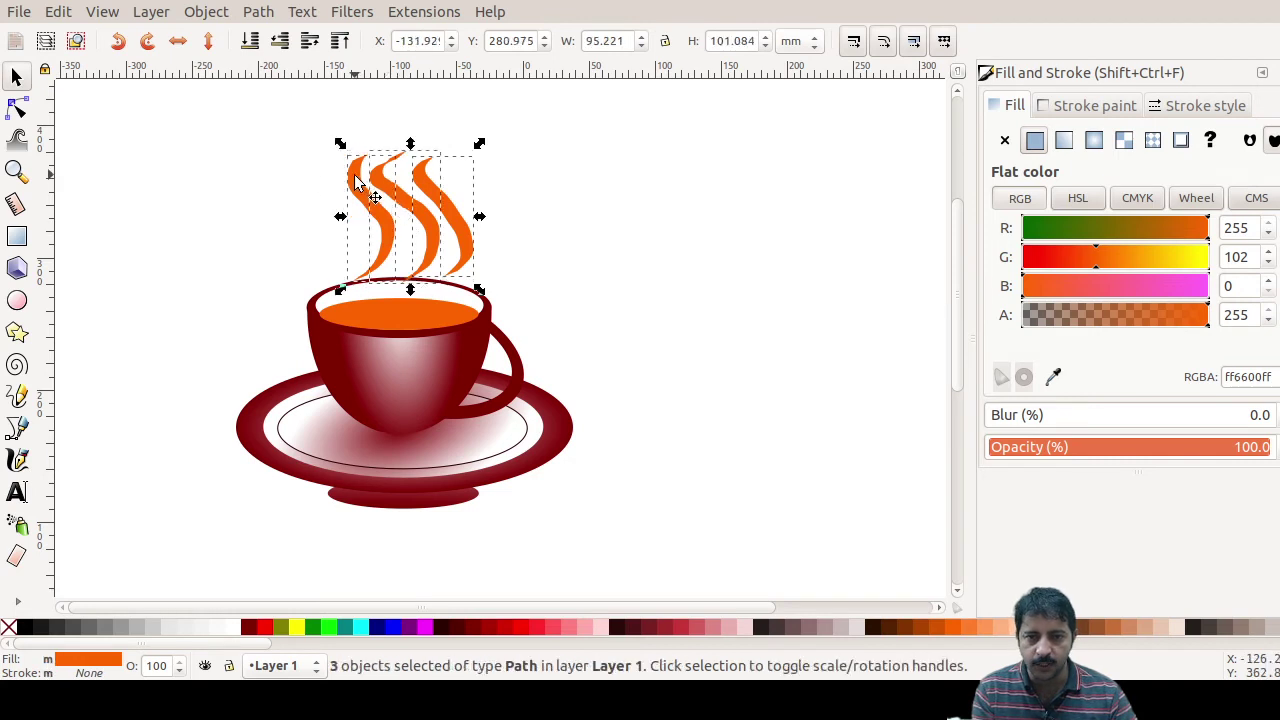
left_click(259, 127)
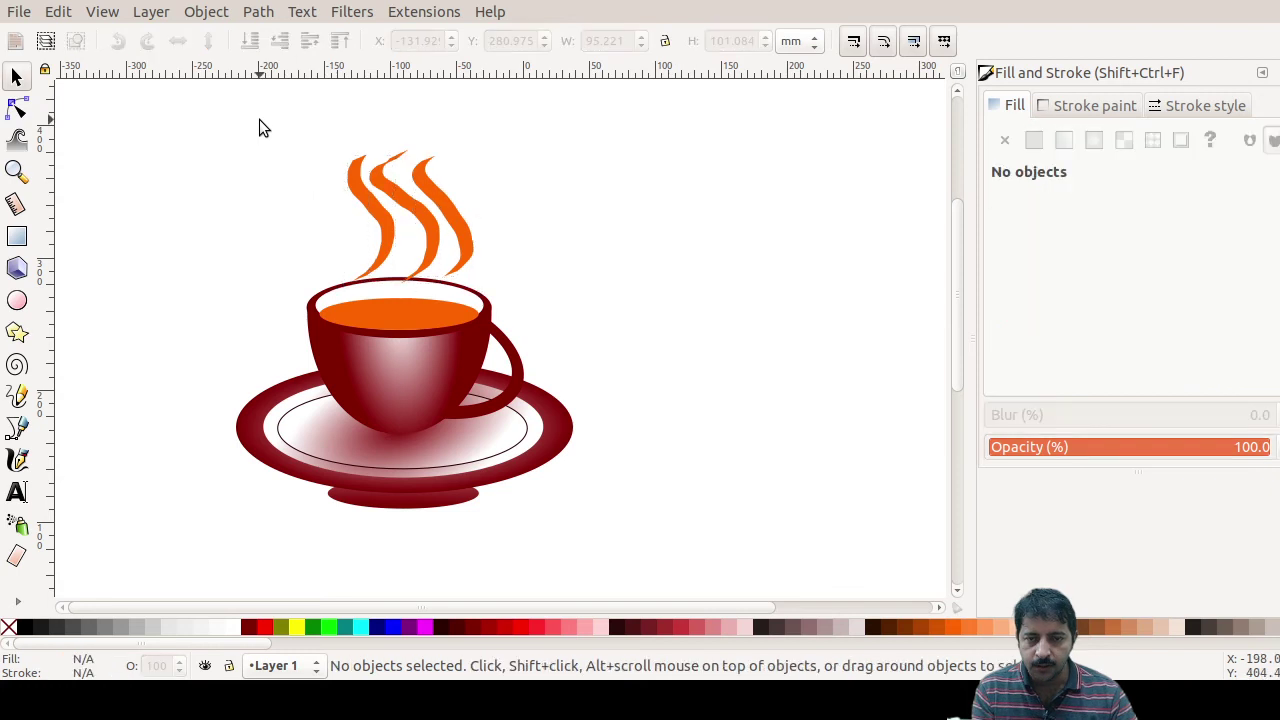
left_click(440, 215)
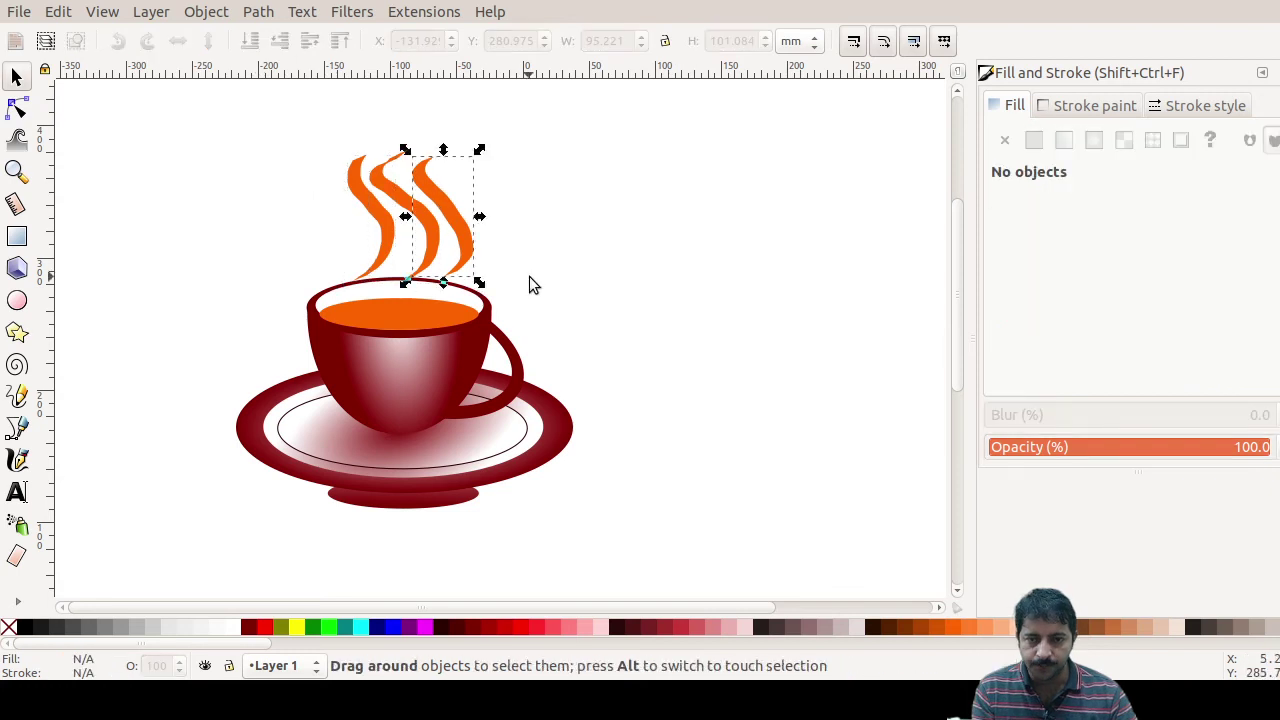
left_click(295, 148)
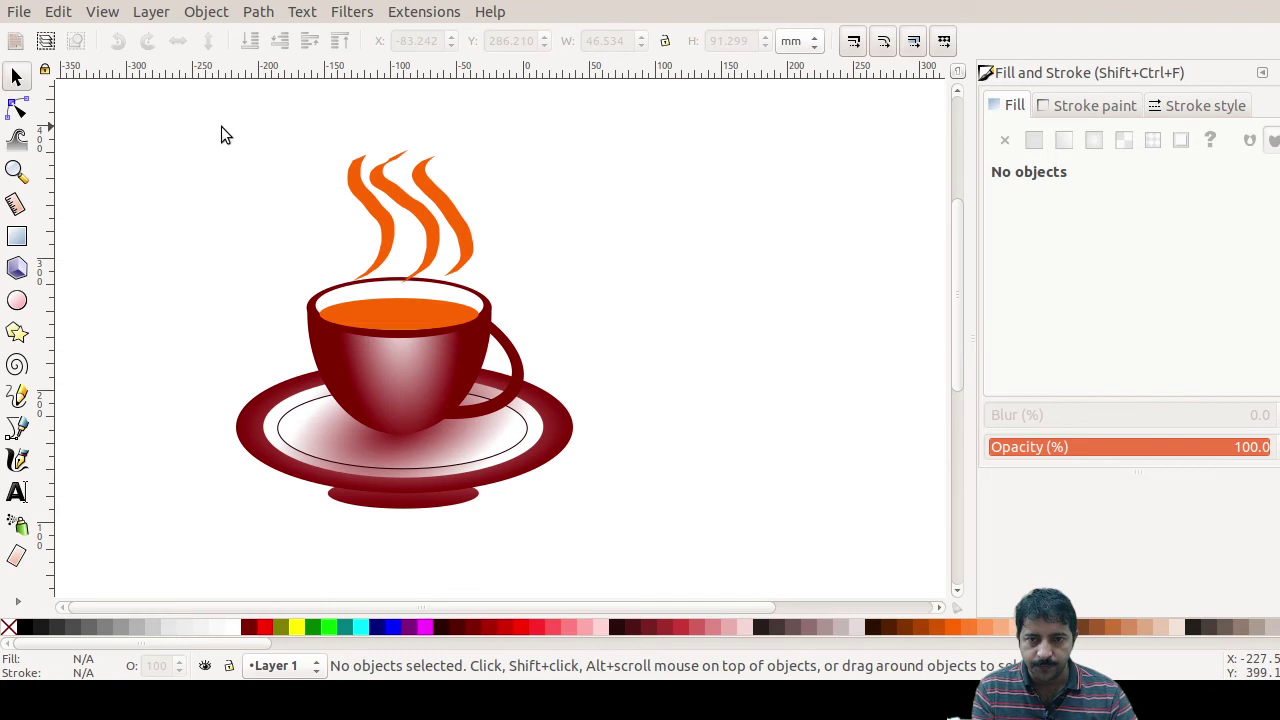
left_click(445, 225)
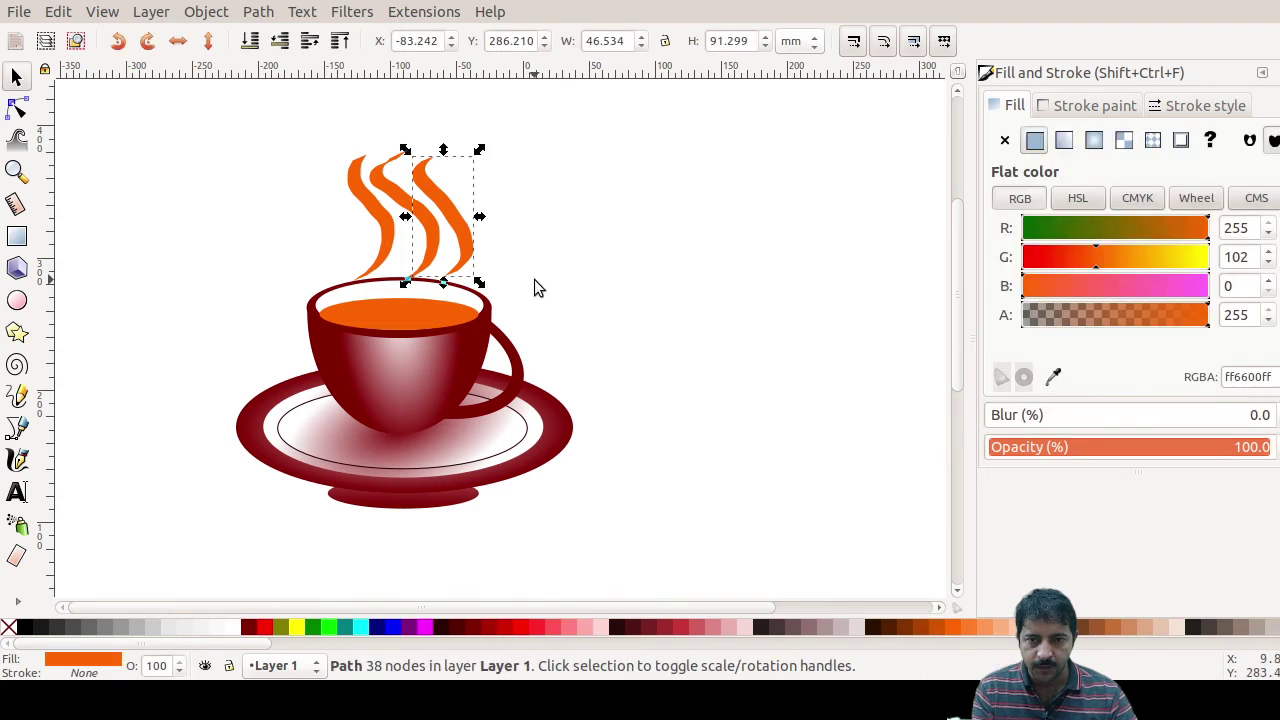
key("ctrl+a")
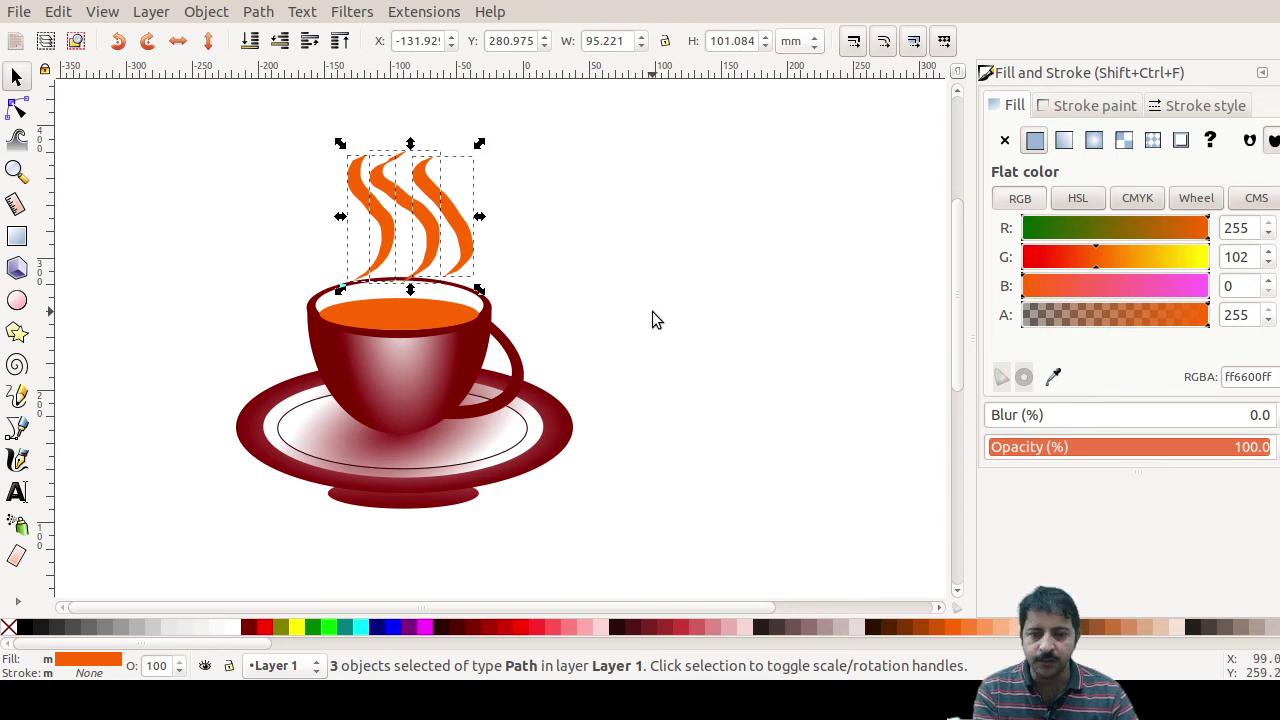
key("Left")
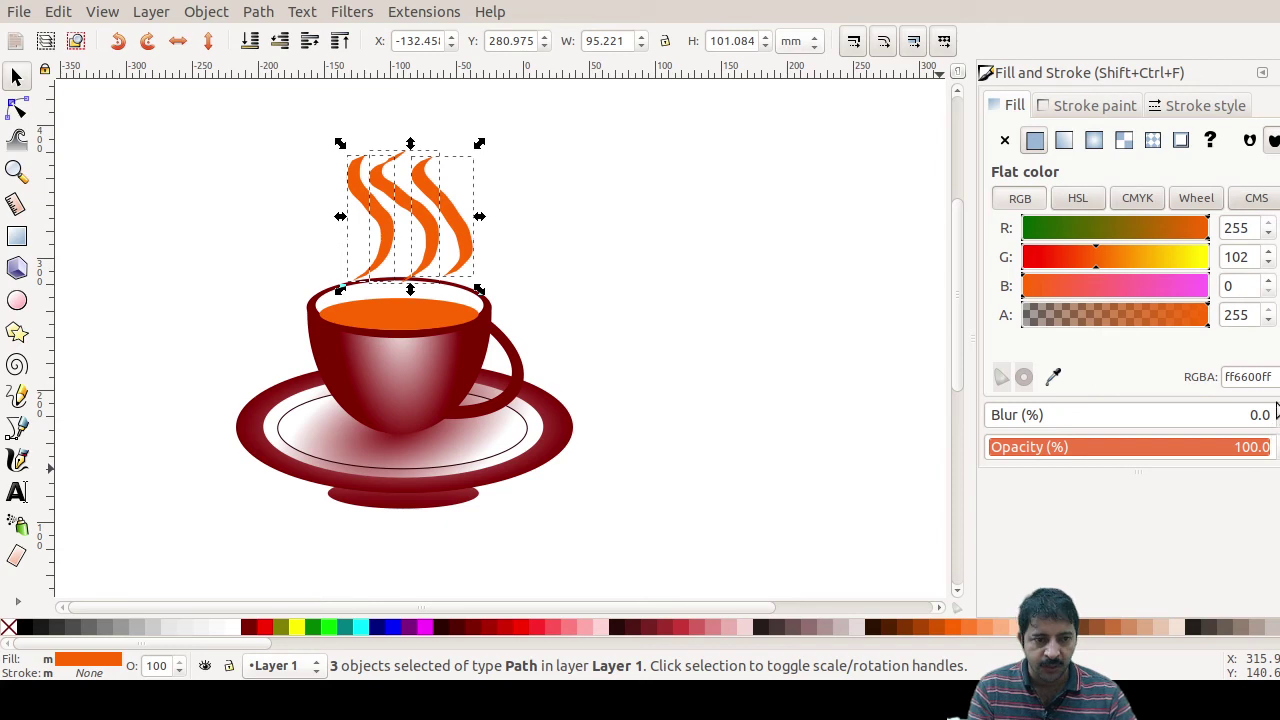
Step: Raise the steam strokes' Blur from 0 to 30% in Fill and Stroke
scroll(1252, 415, "up", 2)
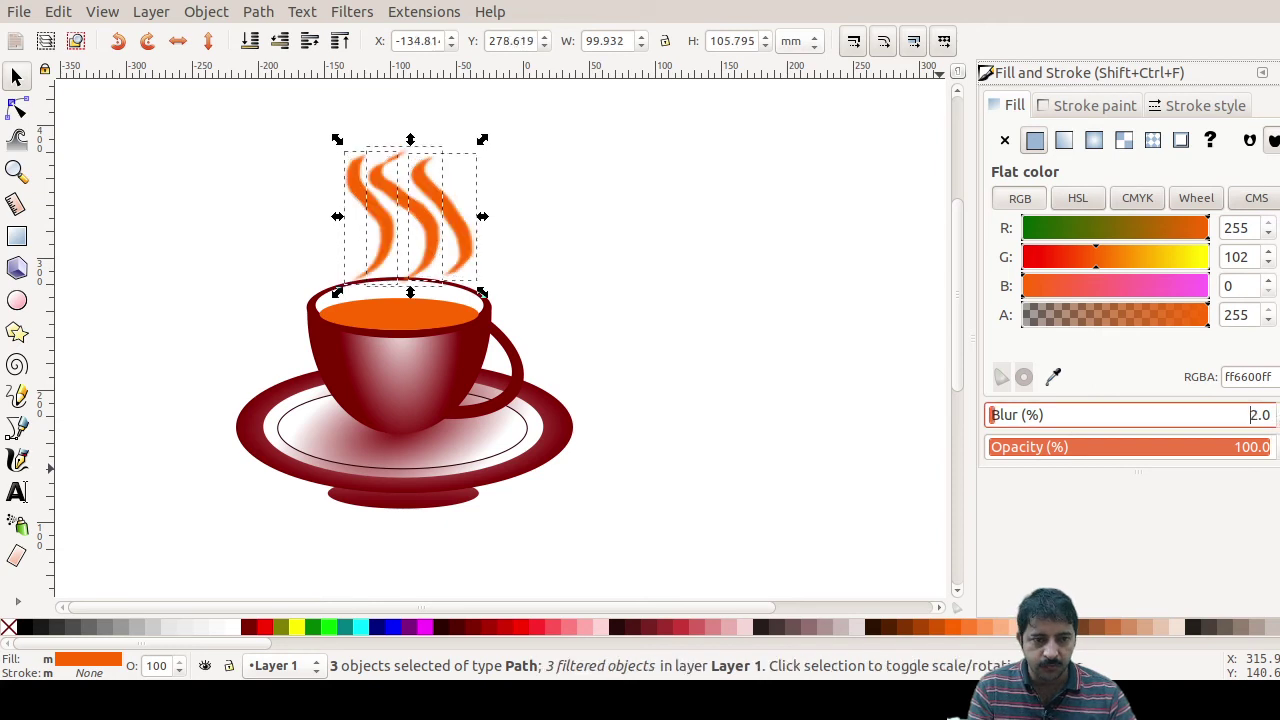
scroll(1250, 415, "up", 2)
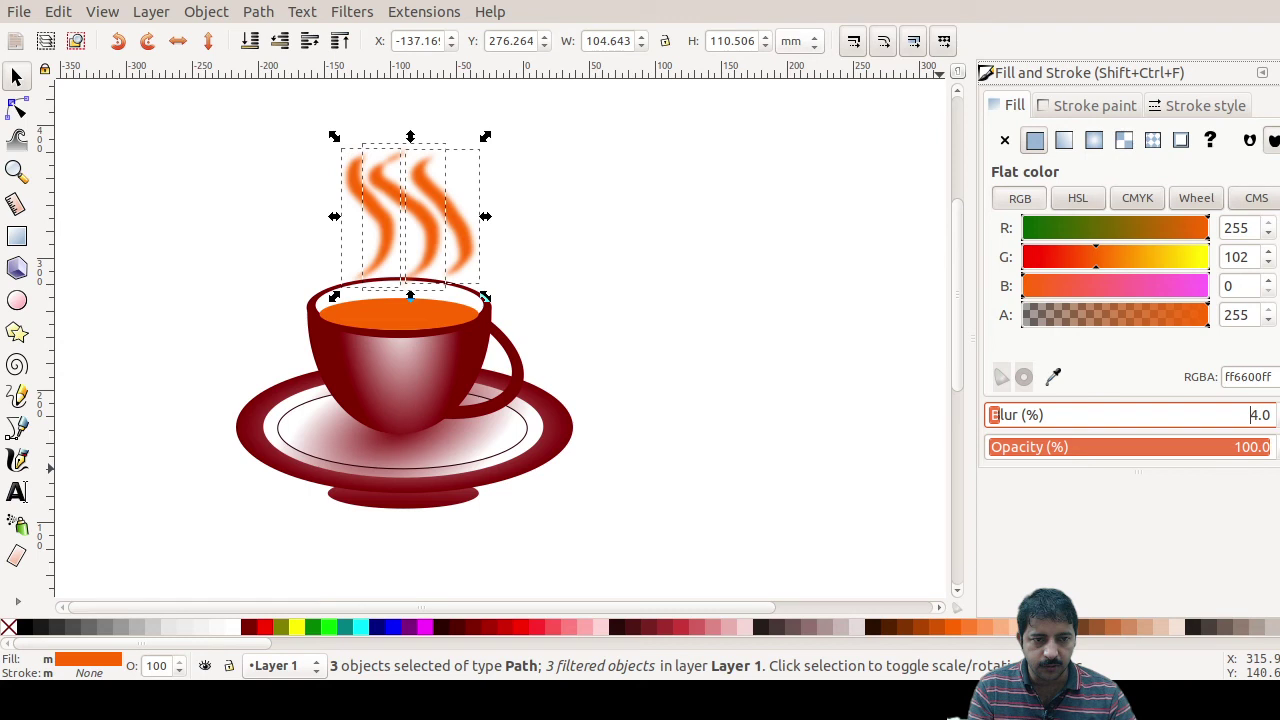
scroll(1270, 415, "up", 7)
scroll(1270, 415, "up", 1)
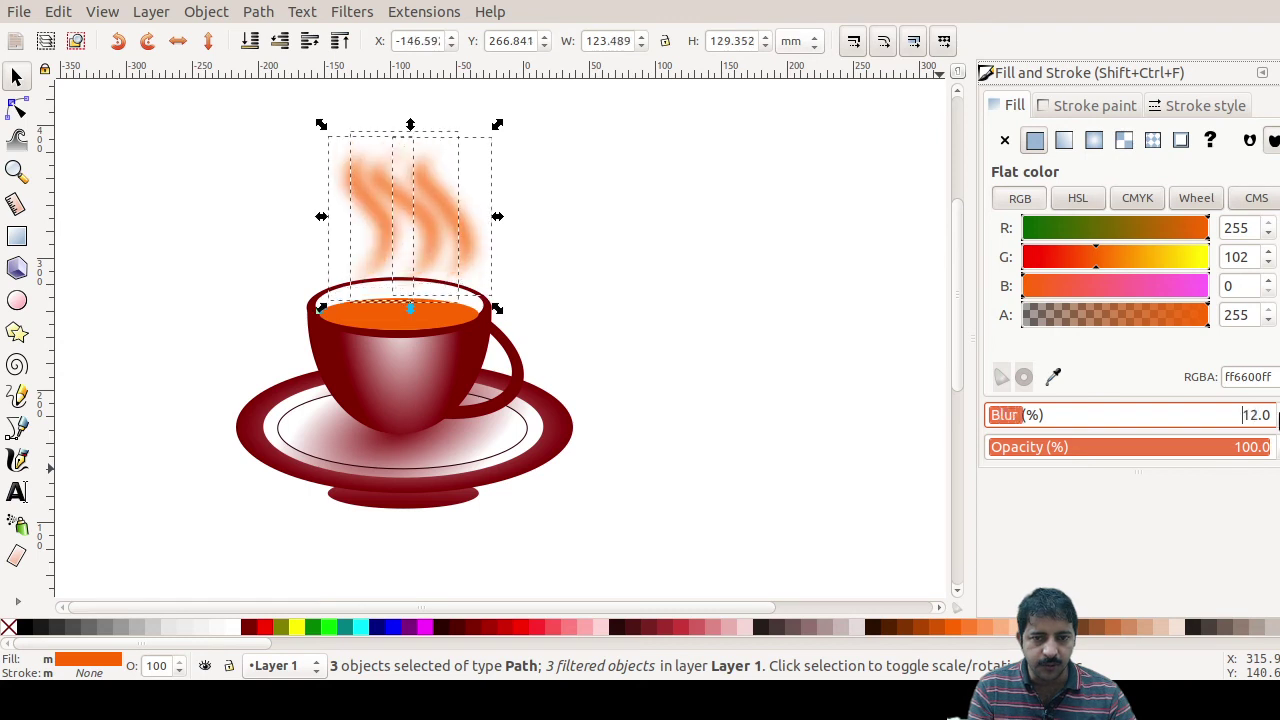
scroll(1255, 415, "up", 1)
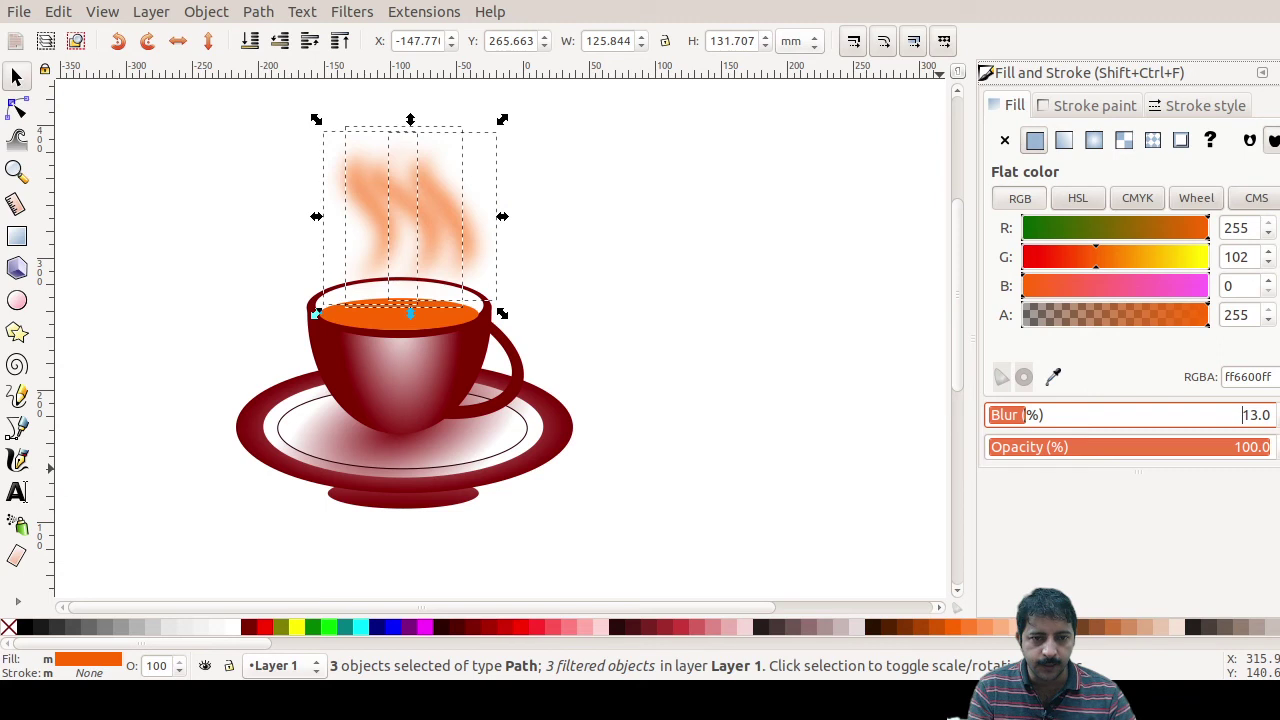
scroll(1255, 415, "up", 17)
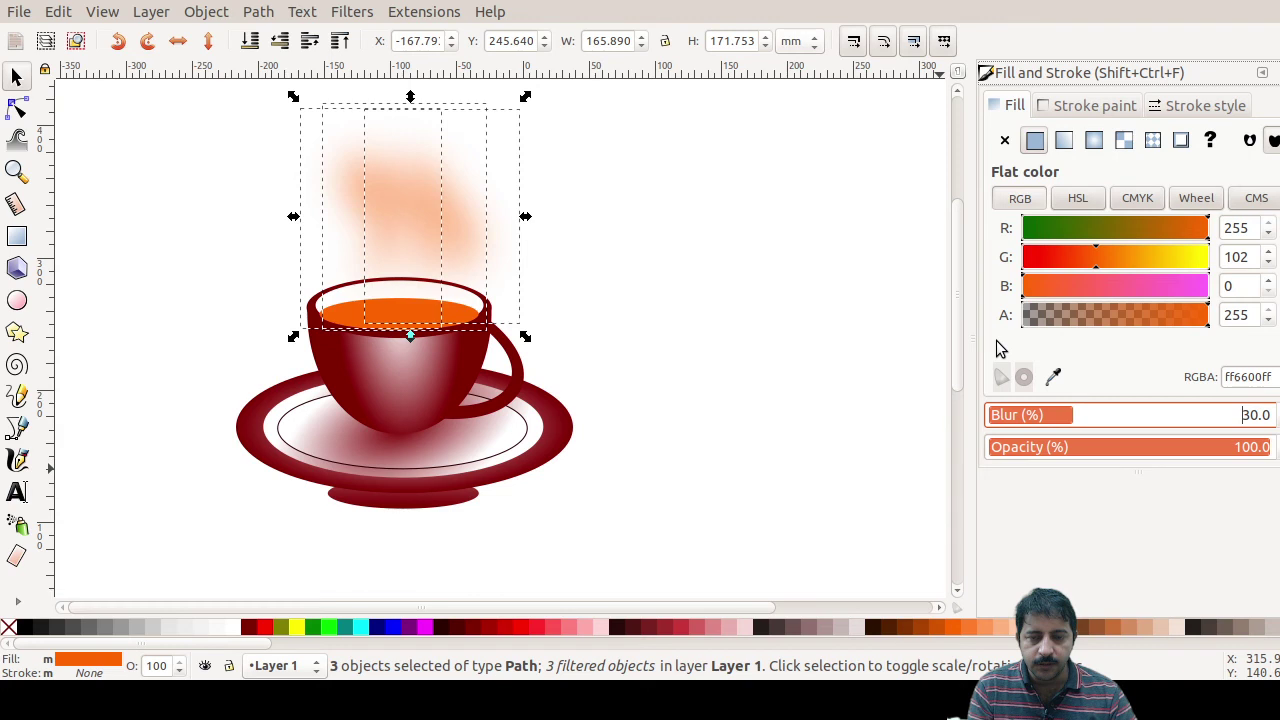
left_click(206, 12)
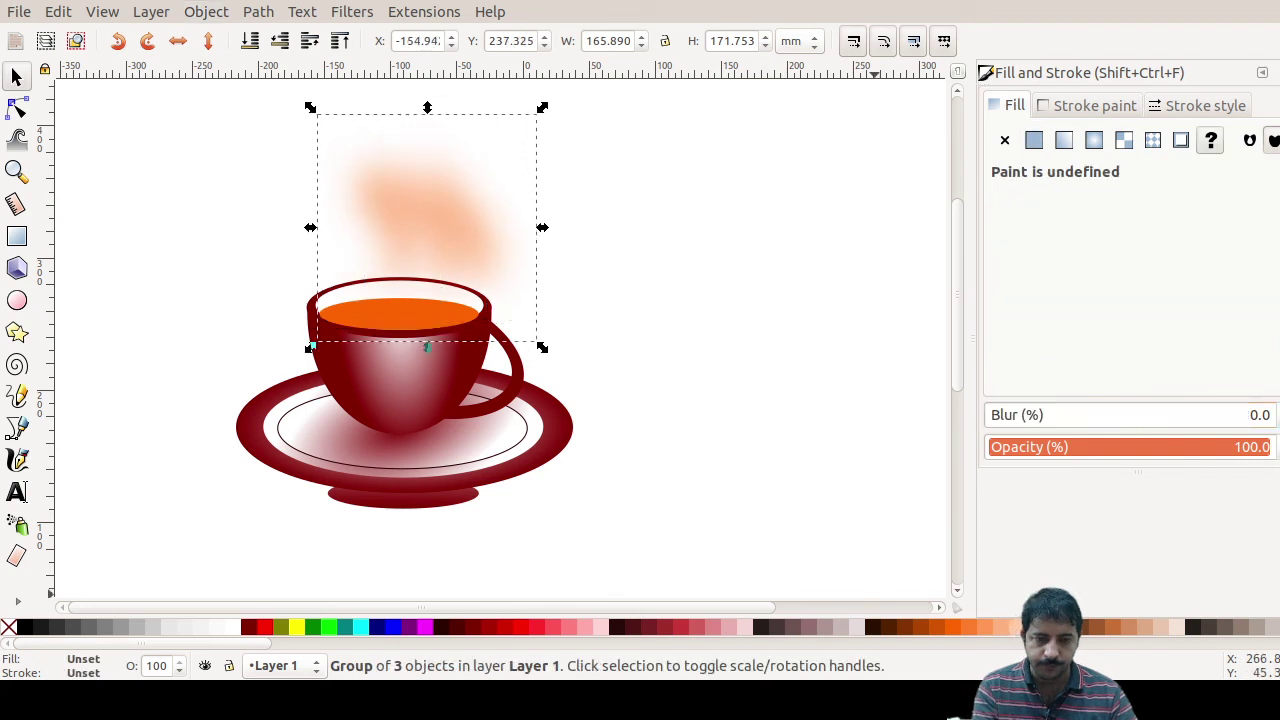
Step: Deselect the grouped, blurred steam strokes
key("Escape")
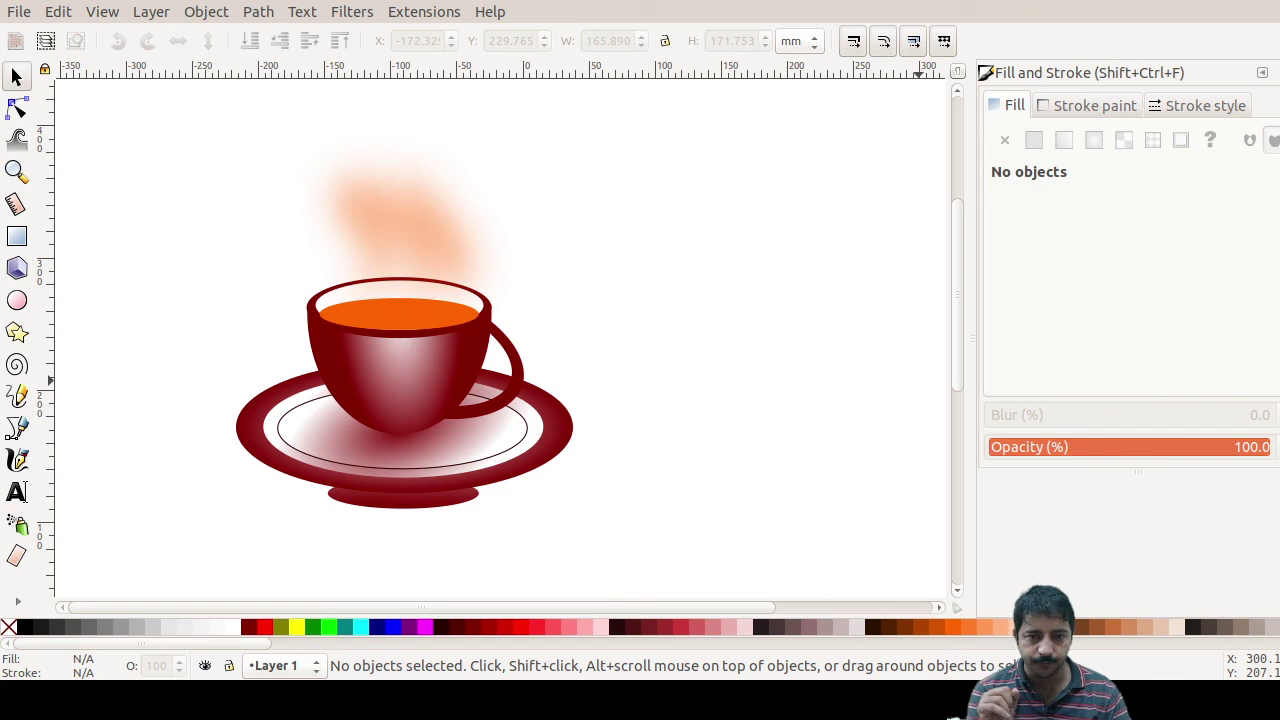
Step: Group the steam plume with the cup and saucer into one object, then deselect
key("ctrl+a")
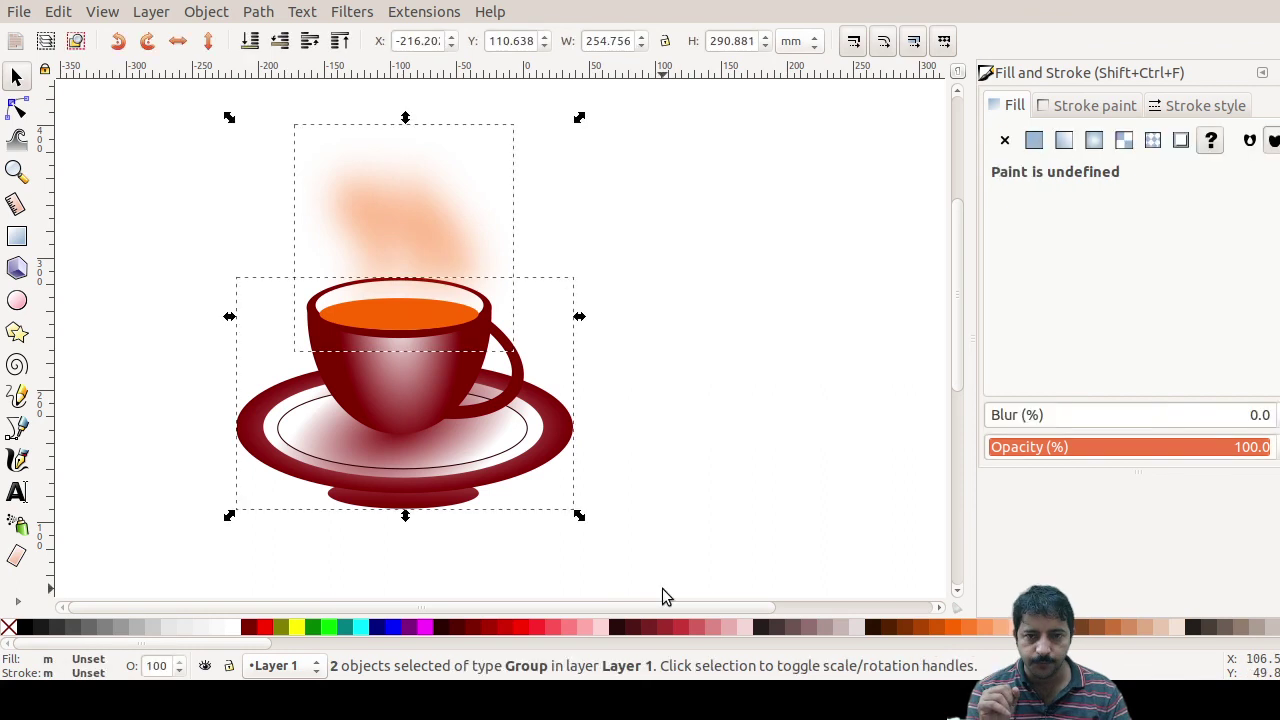
left_click(224, 14)
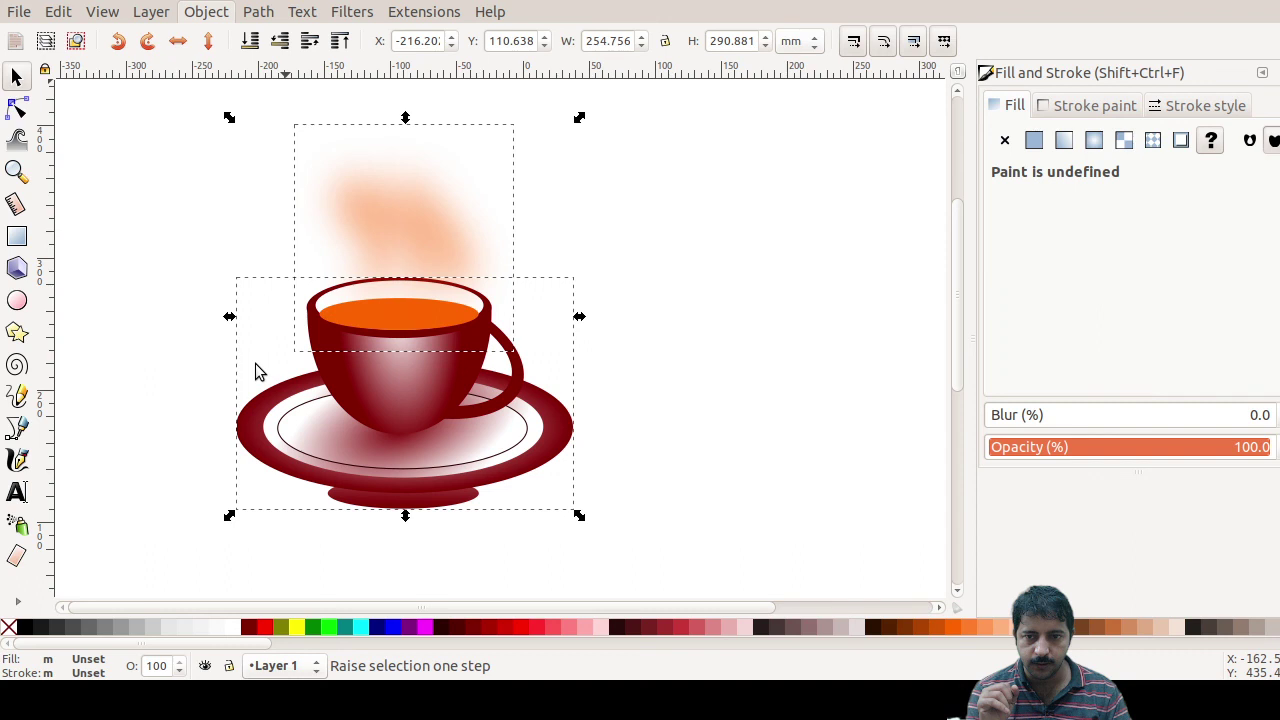
key("ctrl+g")
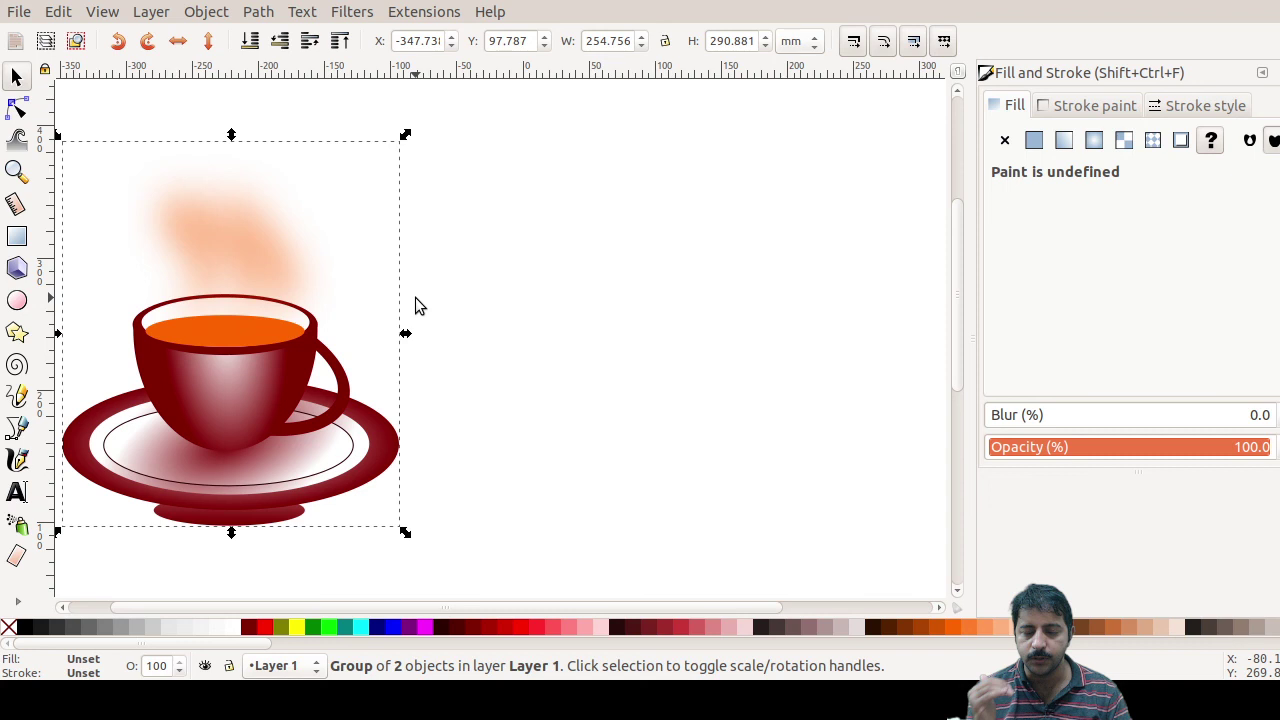
left_click(462, 273)
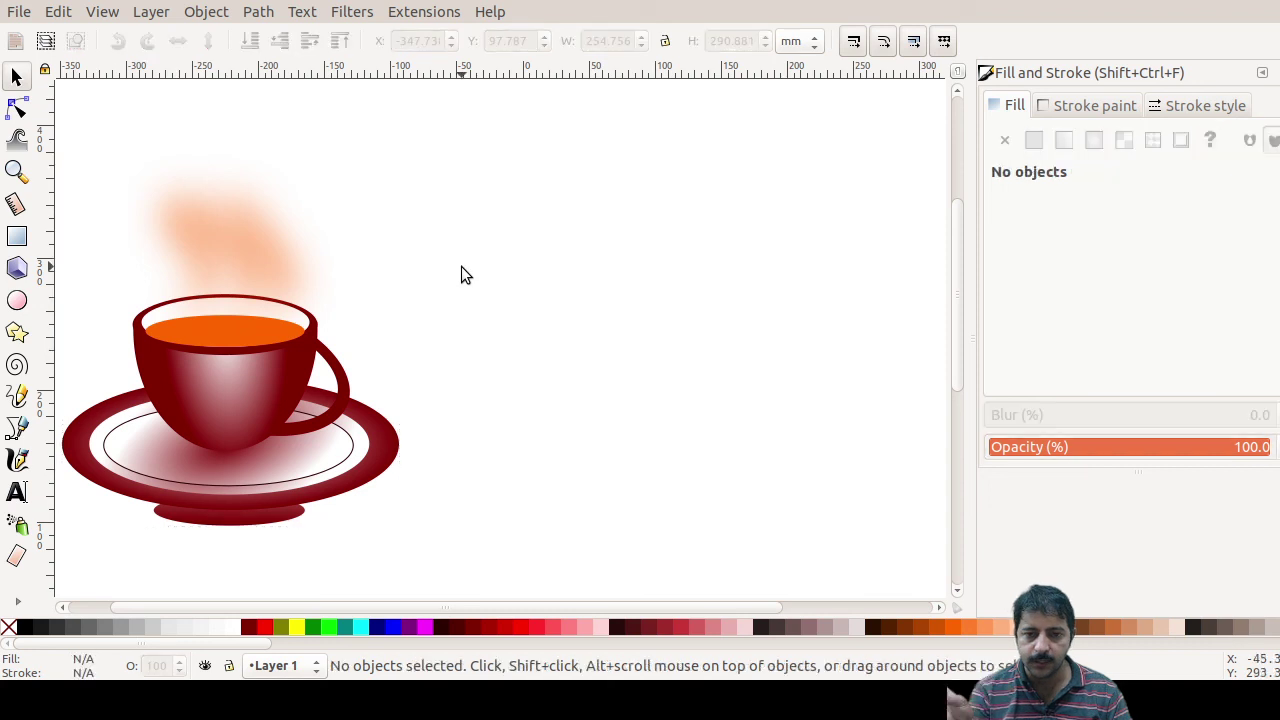